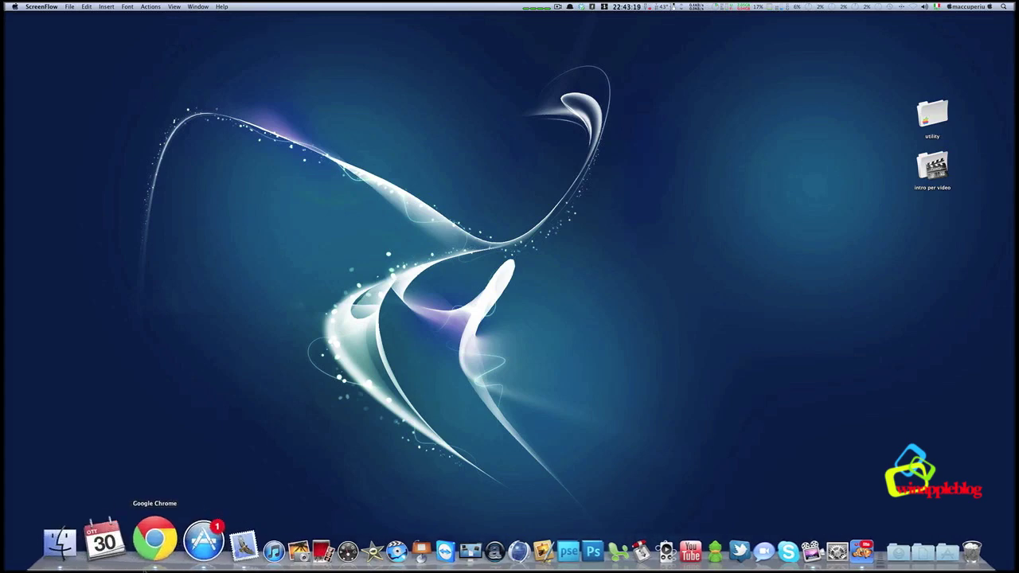
Step: Launch Fireplace 3D Lite from the Applications folder and open its preferences
{"action": "left_click", "coordinate": [99, 546]}
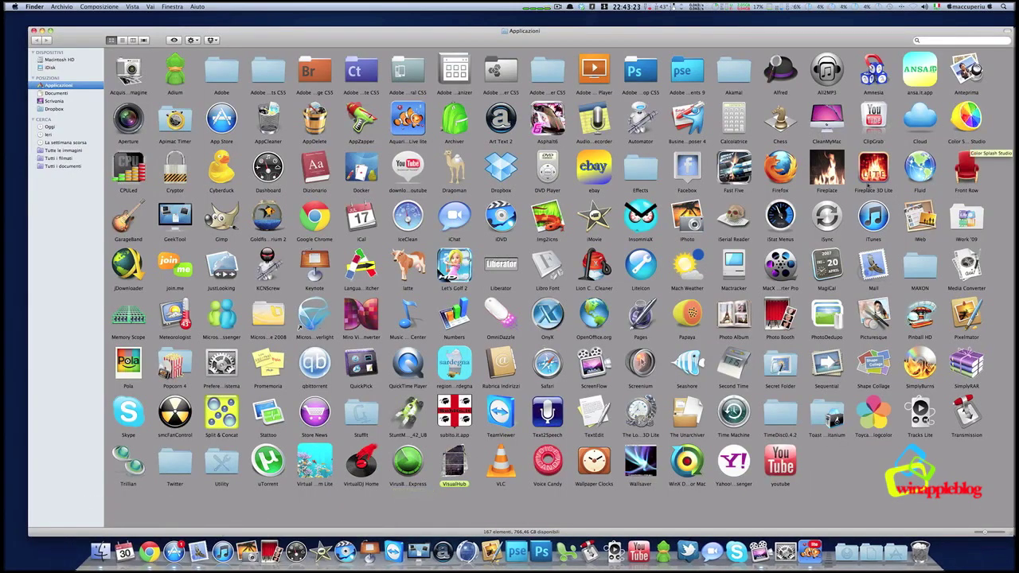
{"action": "double_click", "coordinate": [876, 168]}
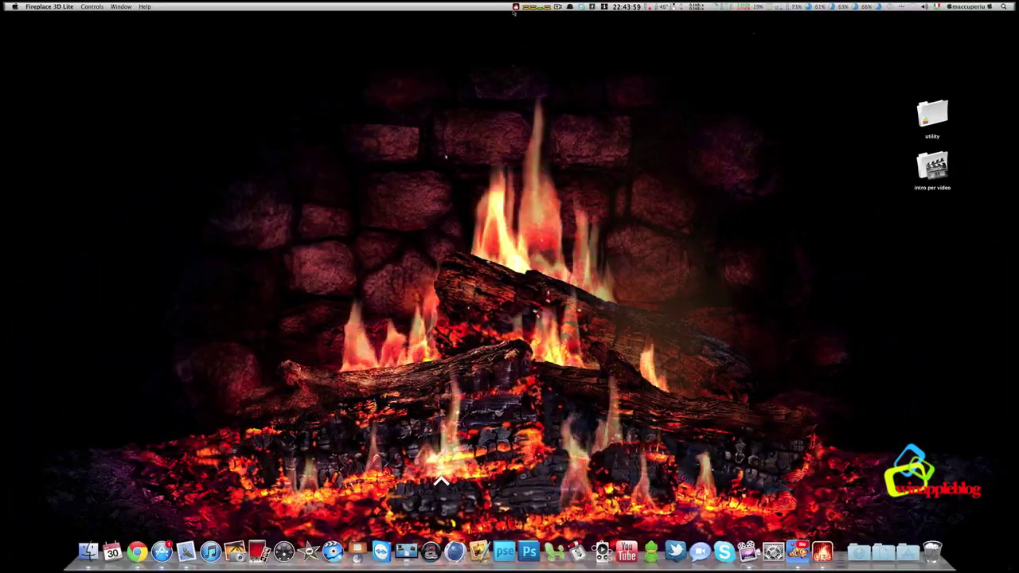
{"action": "left_click", "coordinate": [515, 7]}
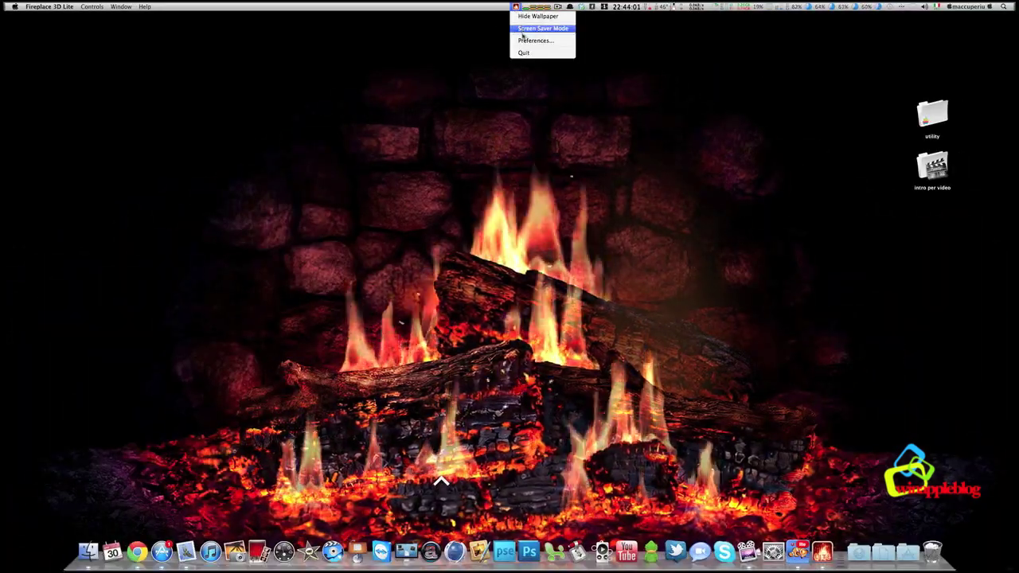
{"action": "left_click", "coordinate": [521, 40]}
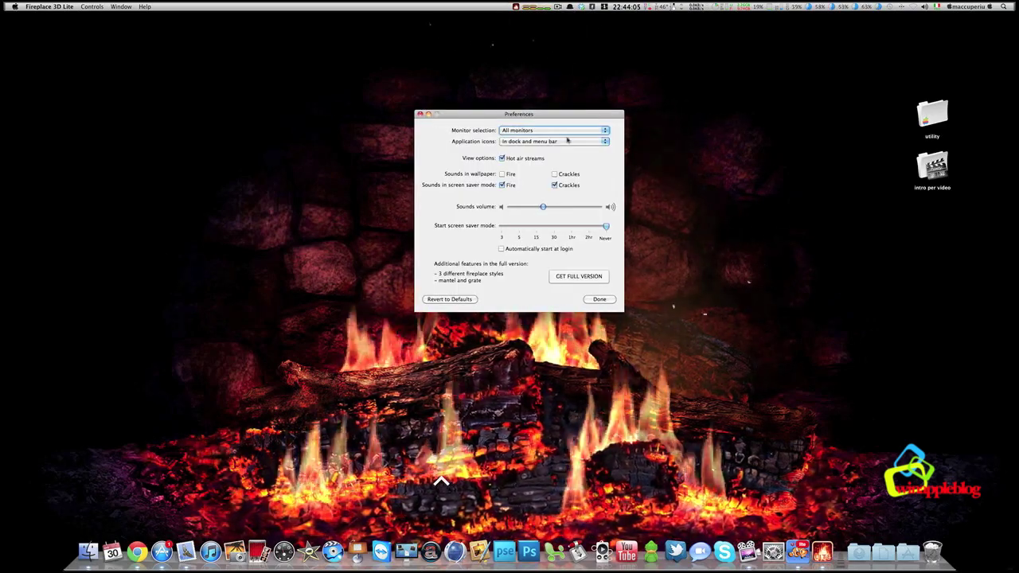
Step: Review the application icon placement options, enable the wallpaper's Fire and Crackles sounds, and set the sounds volume to about 70%
{"action": "left_click", "coordinate": [567, 141]}
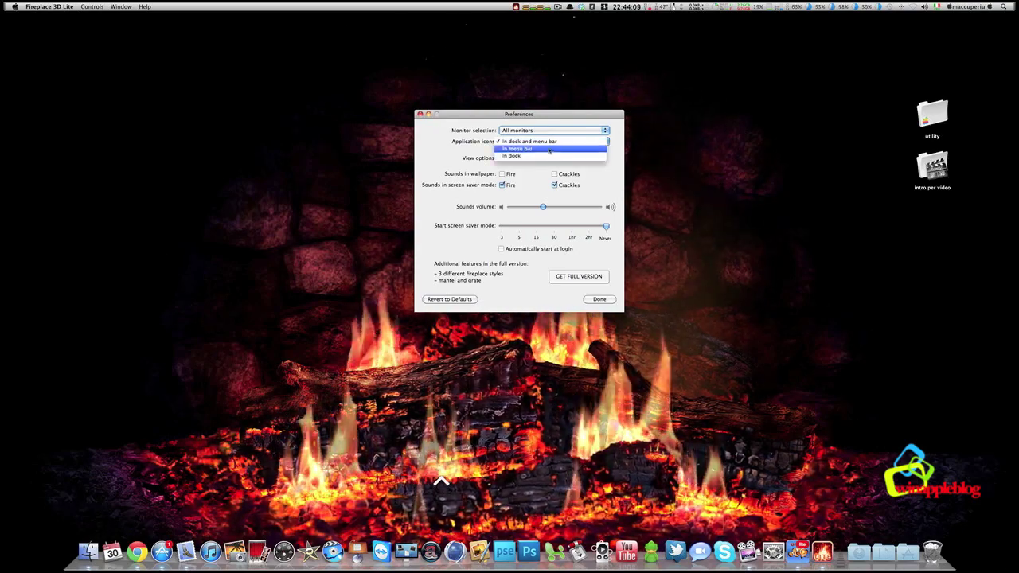
{"action": "left_click", "coordinate": [534, 182]}
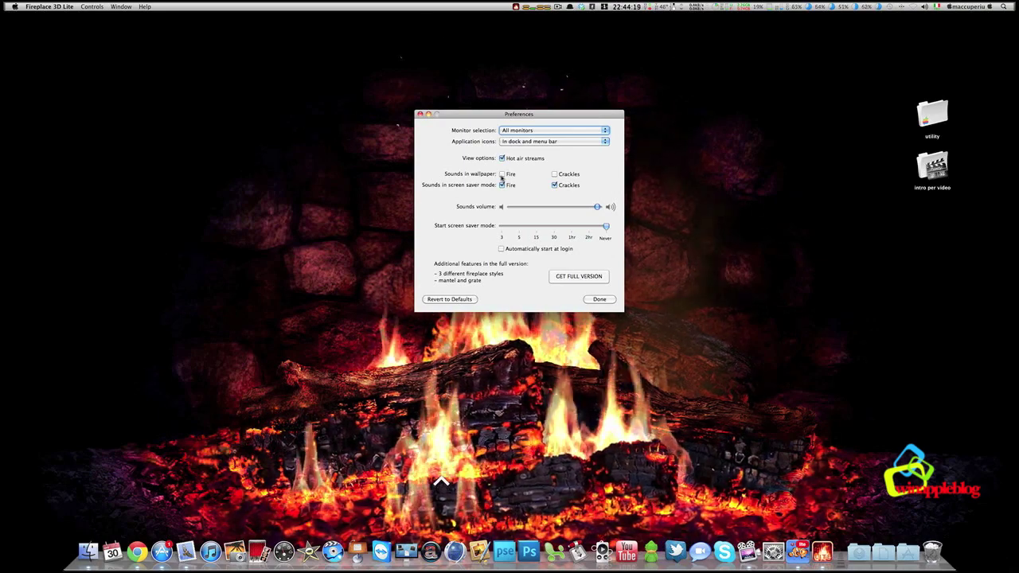
{"action": "left_click", "coordinate": [501, 175]}
{"action": "left_click", "coordinate": [555, 175]}
{"action": "left_click_drag", "start_coordinate": [597, 207], "coordinate": [600, 207]}
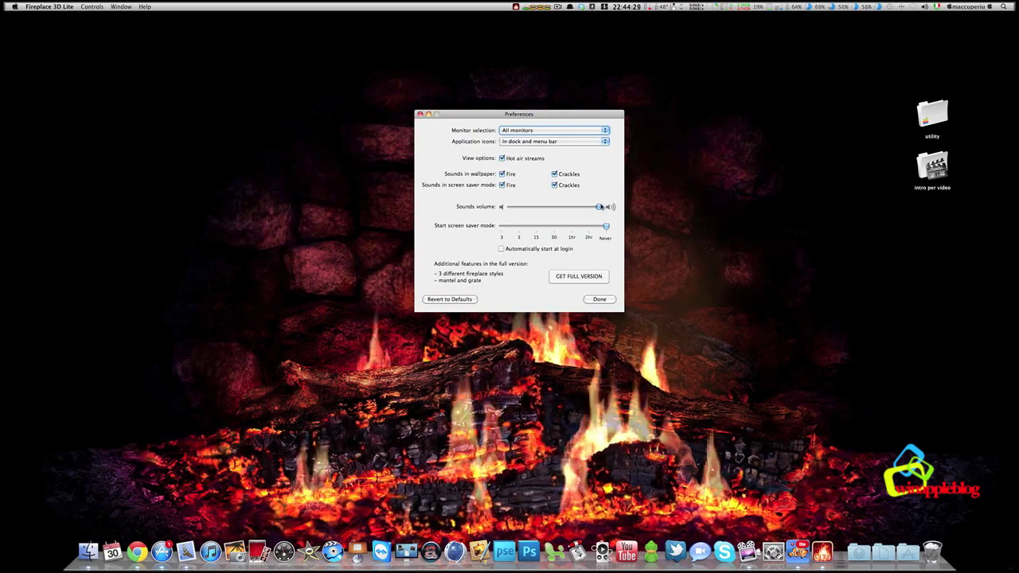
{"action": "left_click_drag", "start_coordinate": [598, 207], "coordinate": [573, 207]}
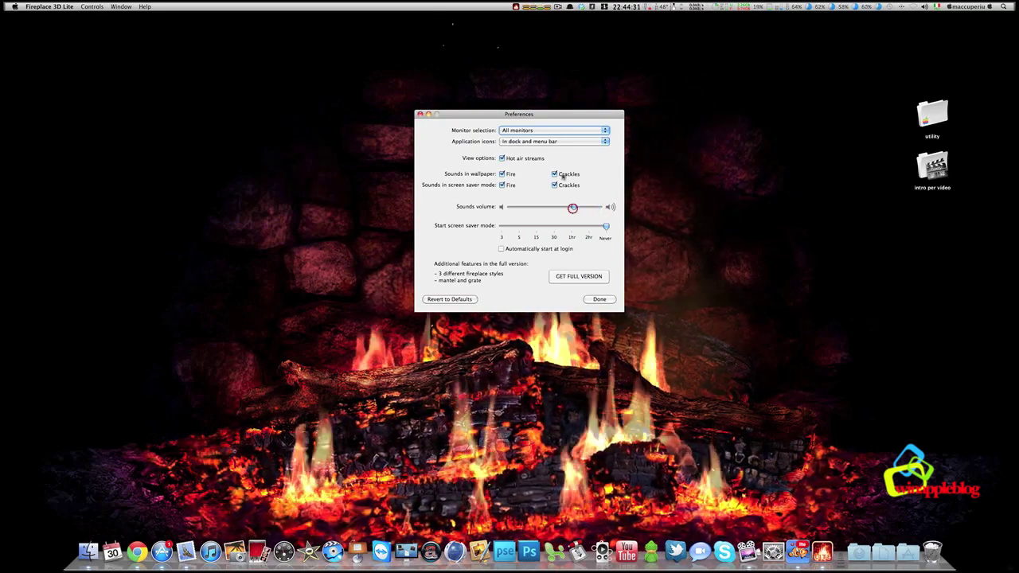
Step: Disable the Fire and Crackles wallpaper sounds and close the Fireplace 3D Lite preferences
{"action": "left_click", "coordinate": [508, 175]}
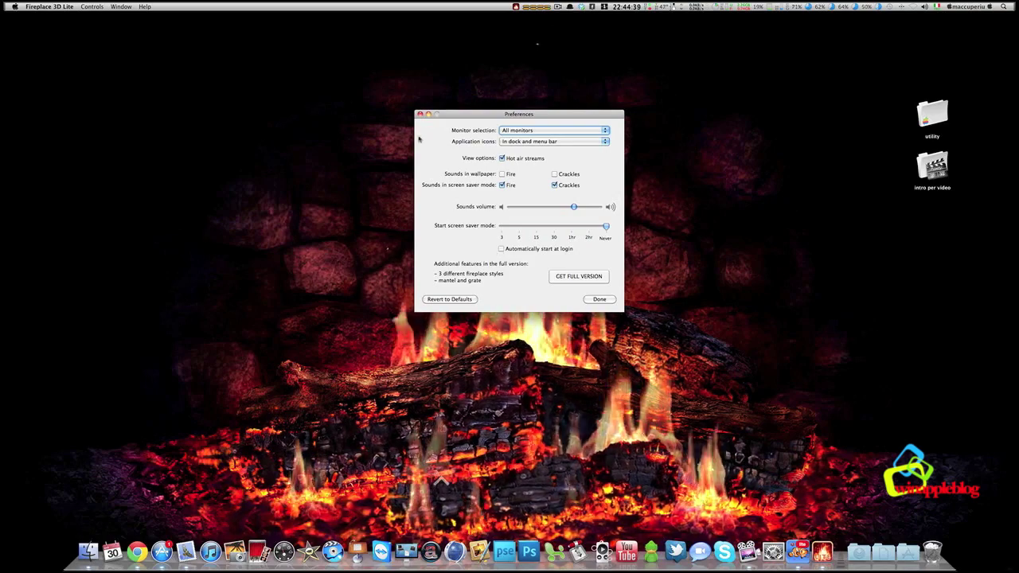
{"action": "key", "text": "Return"}
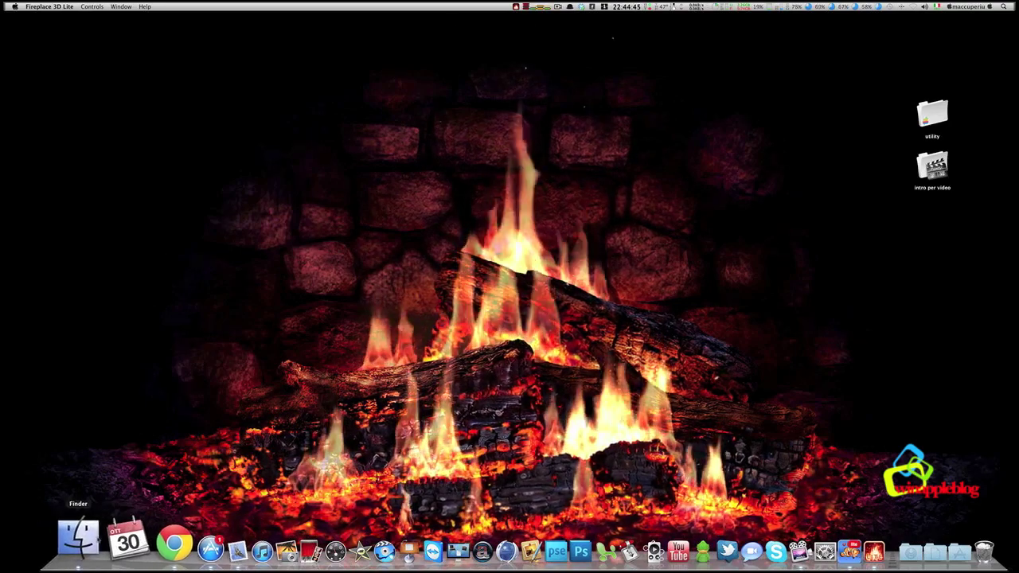
Step: Launch the 3D Lite pocket-watch wallpaper from the Applications folder and close the folder window
{"action": "left_click", "coordinate": [76, 542]}
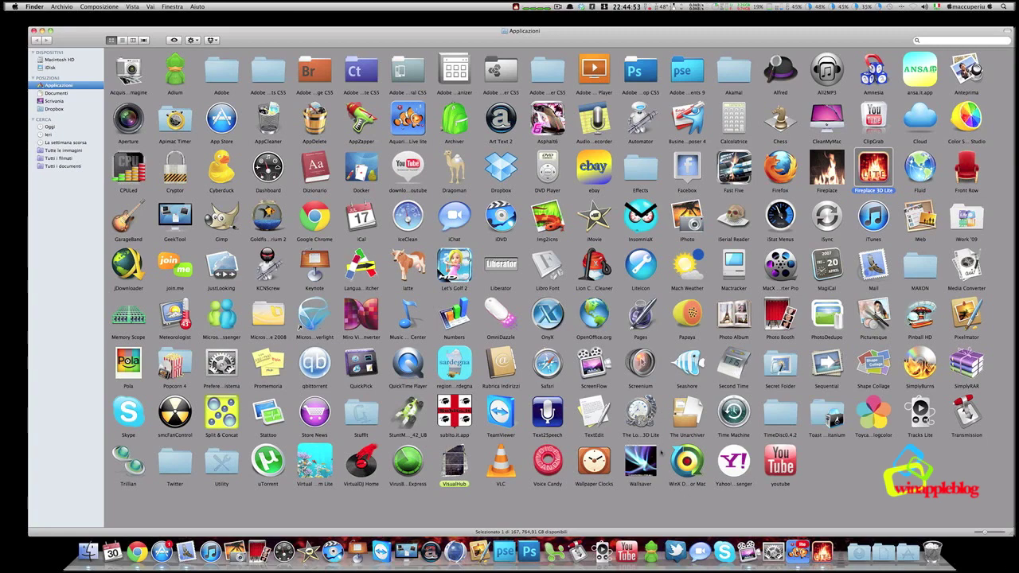
{"action": "left_click", "coordinate": [642, 415]}
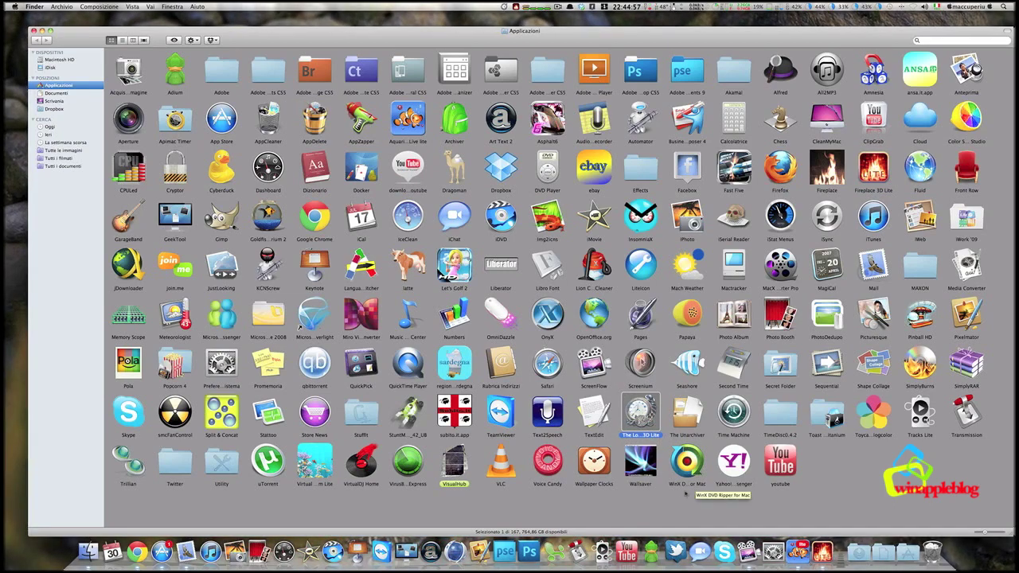
{"action": "left_click", "coordinate": [33, 30]}
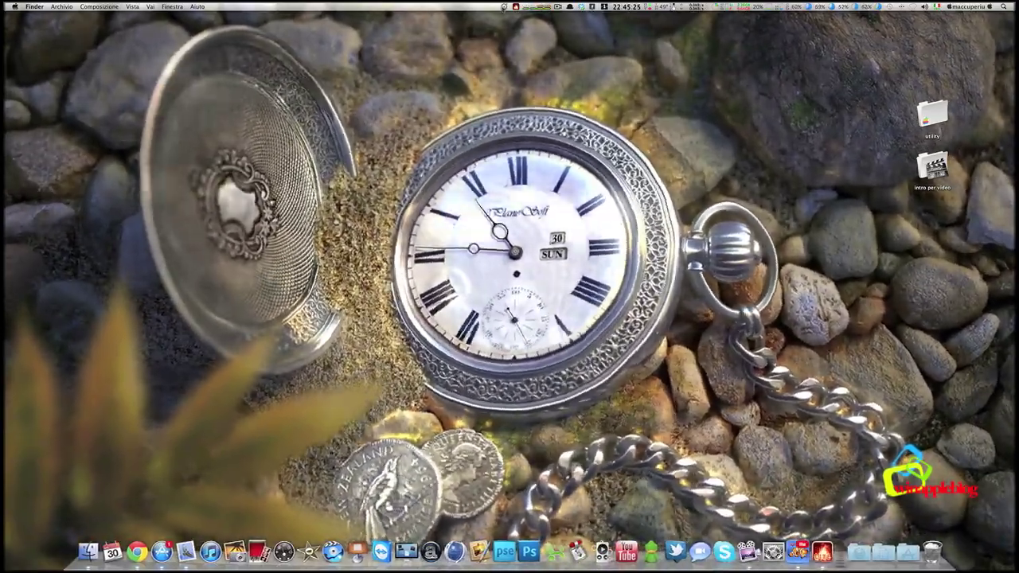
Step: In the watch wallpaper's preferences, try the Ambient and Water sounds and the screen saver delay, and set the sounds volume to about 35%
{"action": "left_click", "coordinate": [505, 7]}
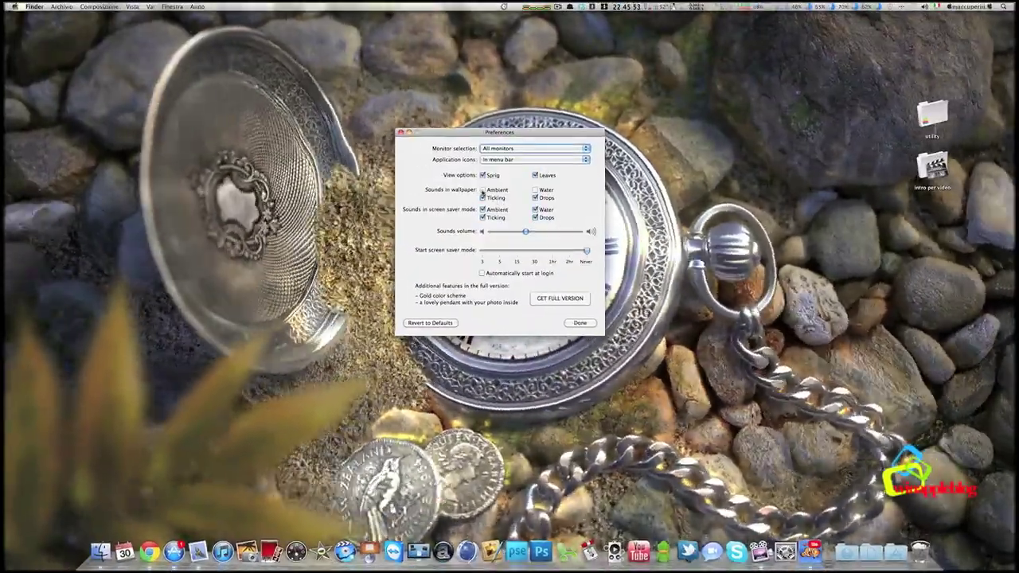
{"action": "left_click", "coordinate": [482, 191]}
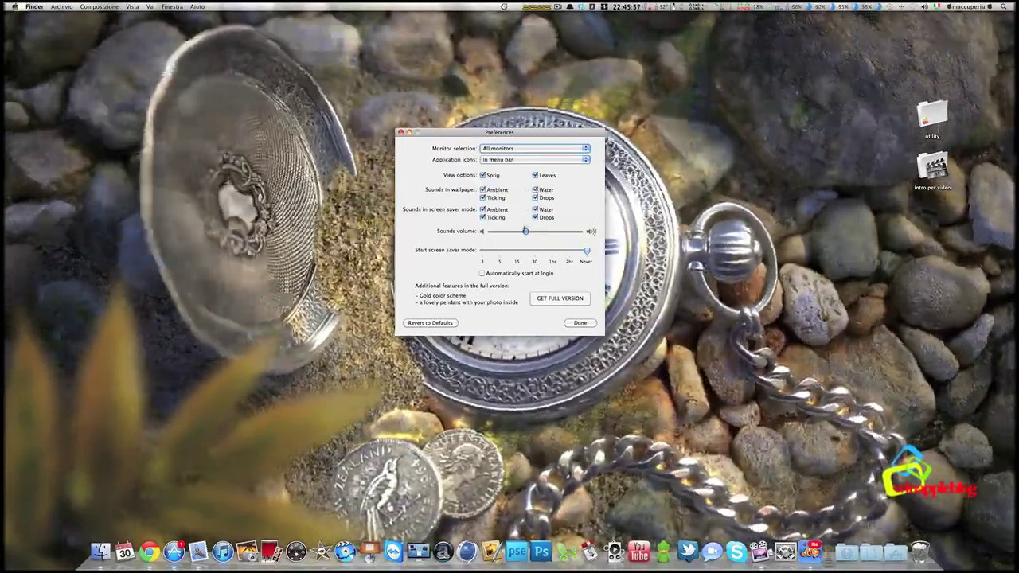
{"action": "left_click_drag", "start_coordinate": [570, 232], "coordinate": [565, 233]}
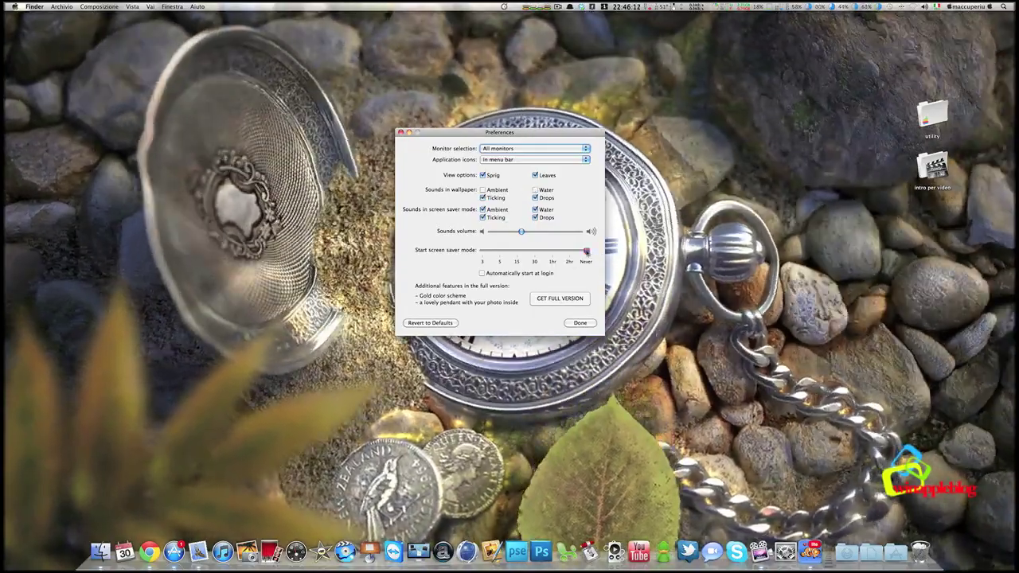
{"action": "left_click_drag", "start_coordinate": [587, 250], "coordinate": [516, 251]}
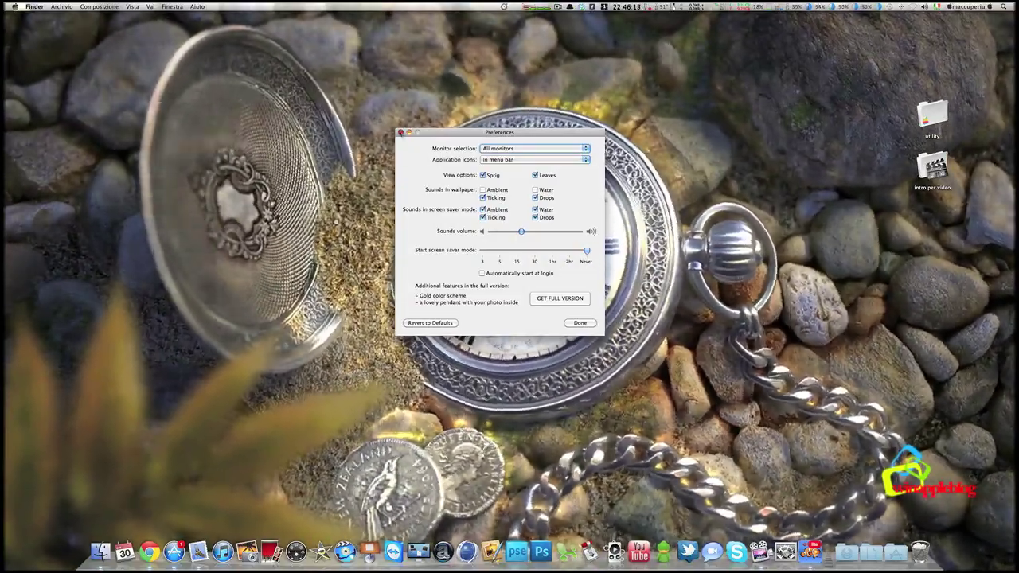
Step: Quit the pocket-watch wallpaper
{"action": "left_click", "coordinate": [504, 7]}
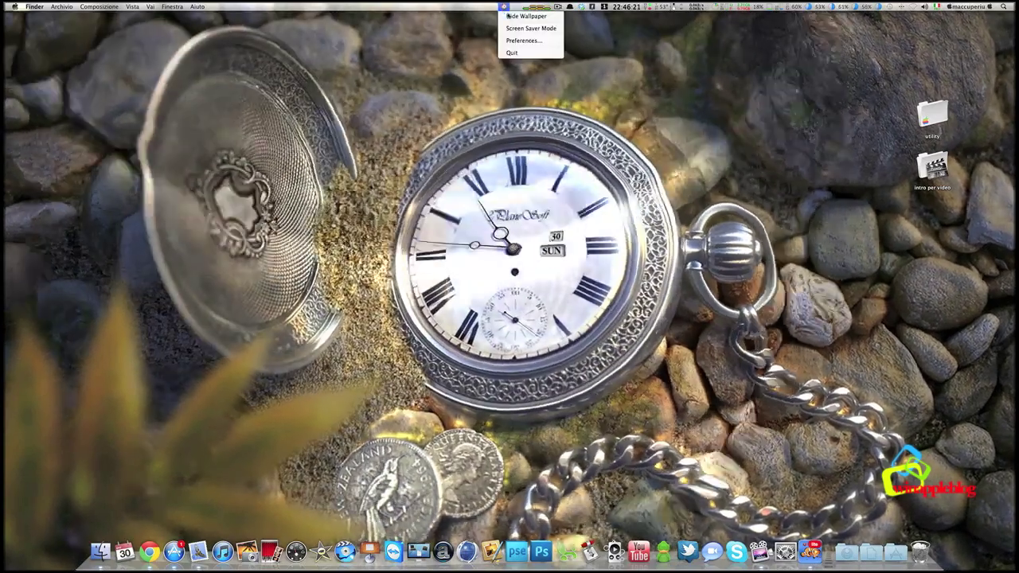
{"action": "left_click", "coordinate": [512, 52]}
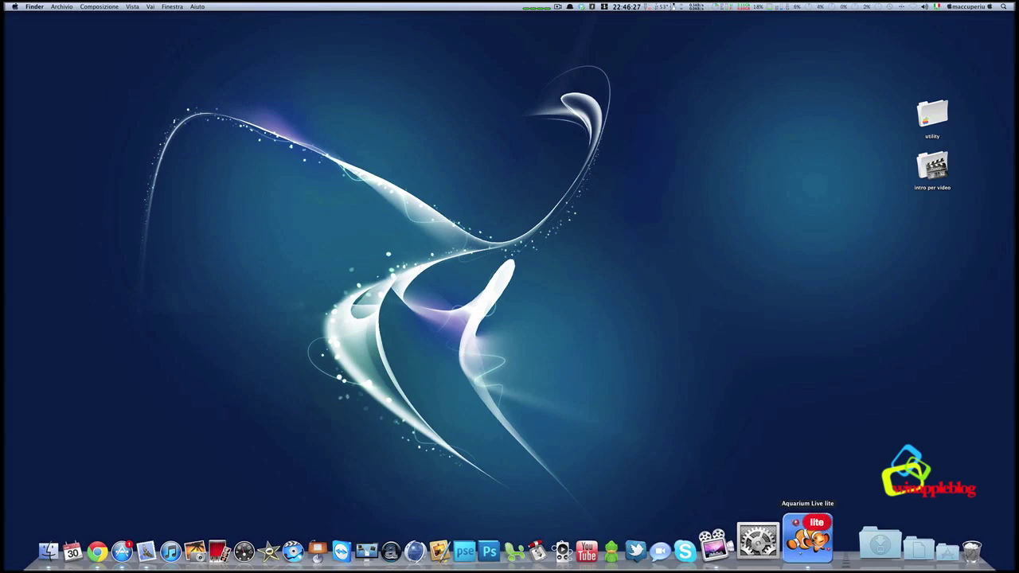
Step: Switch to Aquarium Live lite and open its preferences
{"action": "left_click", "coordinate": [810, 540]}
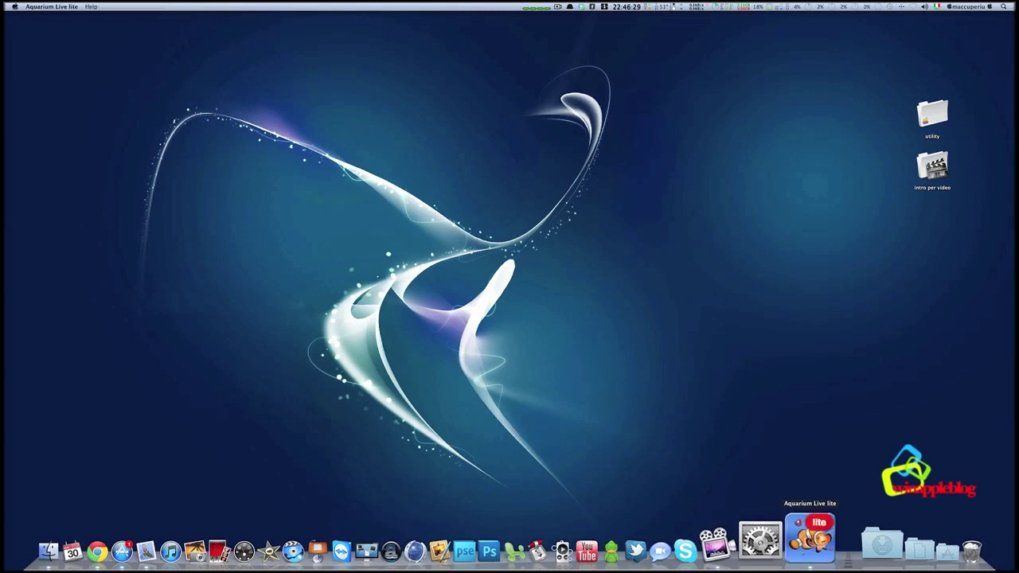
{"action": "left_click", "coordinate": [38, 7]}
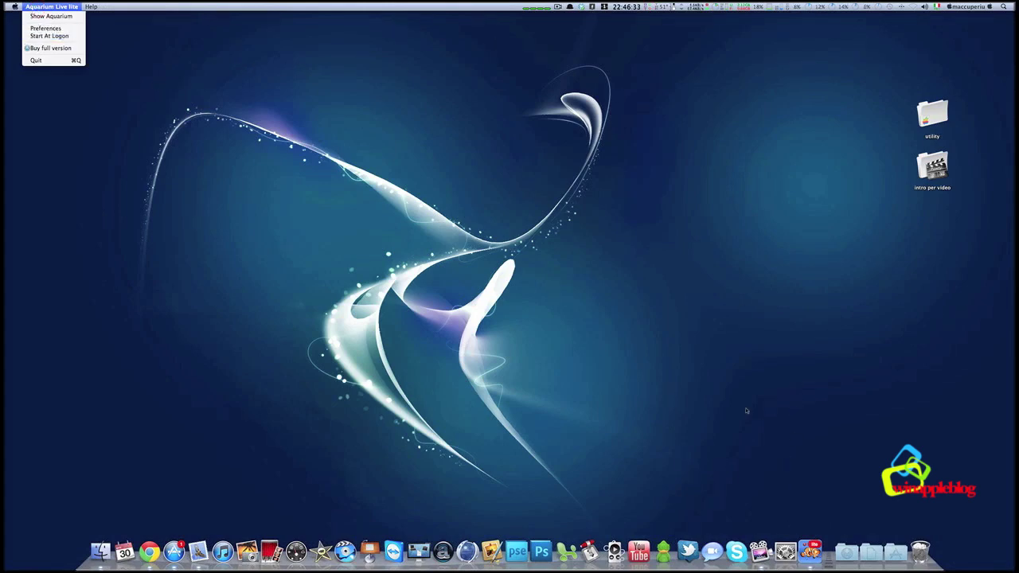
{"action": "mouse_move", "coordinate": [22, 7]}
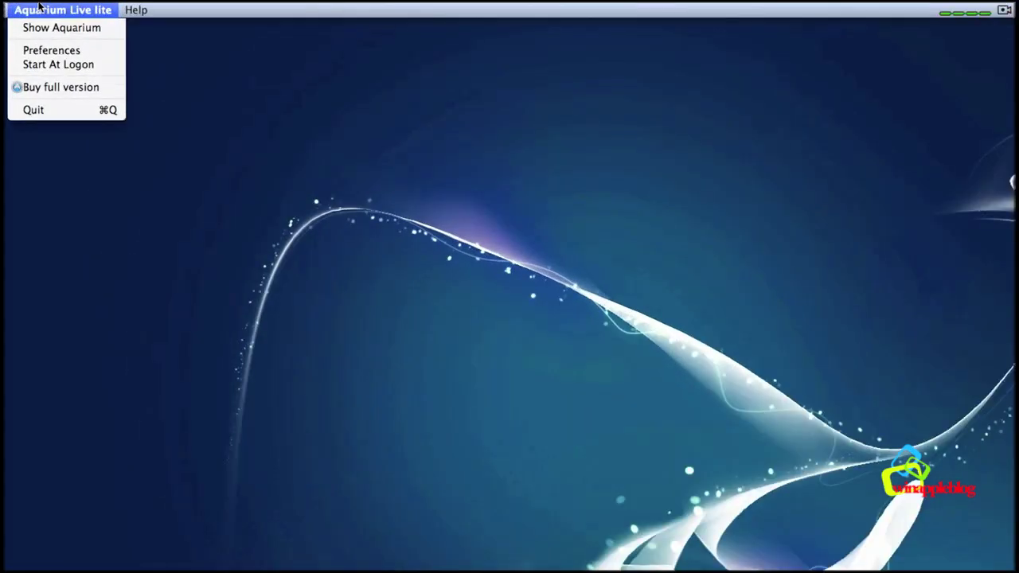
{"action": "left_click", "coordinate": [33, 51]}
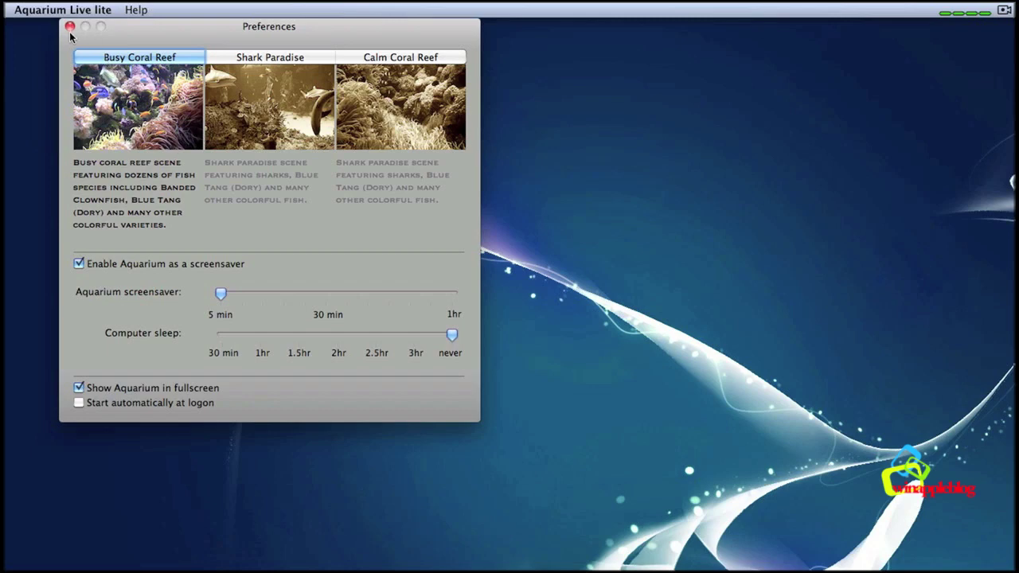
Step: Toggle the aquarium screensaver option, enable the automatic start at logon, and close the Aquarium Live lite preferences
{"action": "mouse_move", "coordinate": [220, 294]}
{"action": "left_mouse_down"}
{"action": "mouse_move", "coordinate": [326, 294]}
{"action": "mouse_move", "coordinate": [220, 294]}
{"action": "left_mouse_up"}
{"action": "left_click", "coordinate": [81, 263]}
{"action": "left_click", "coordinate": [80, 403]}
{"action": "left_click", "coordinate": [69, 27]}
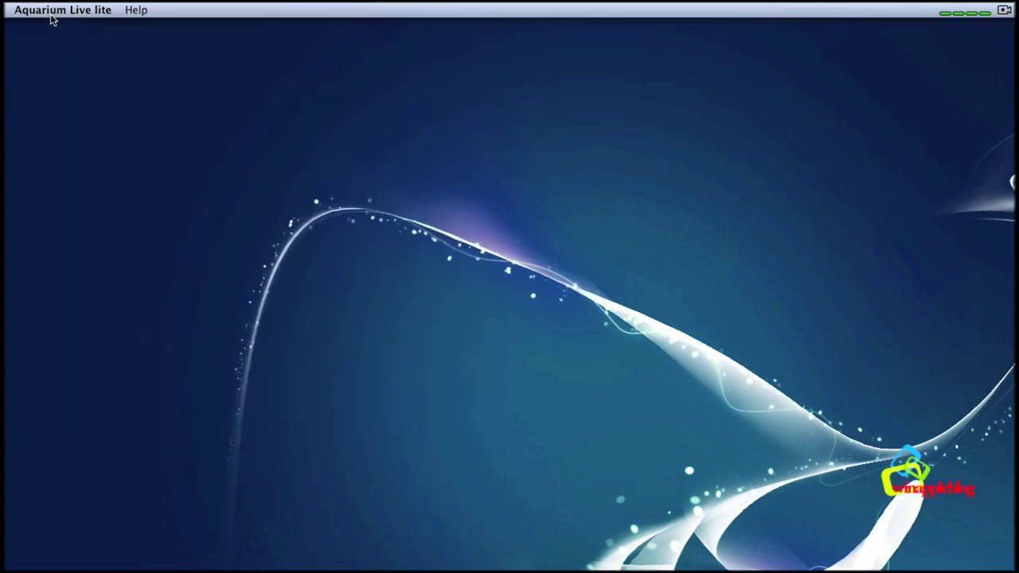
Step: Try to quit Aquarium Live lite
{"action": "left_click", "coordinate": [54, 11]}
{"action": "left_click", "coordinate": [234, 82]}
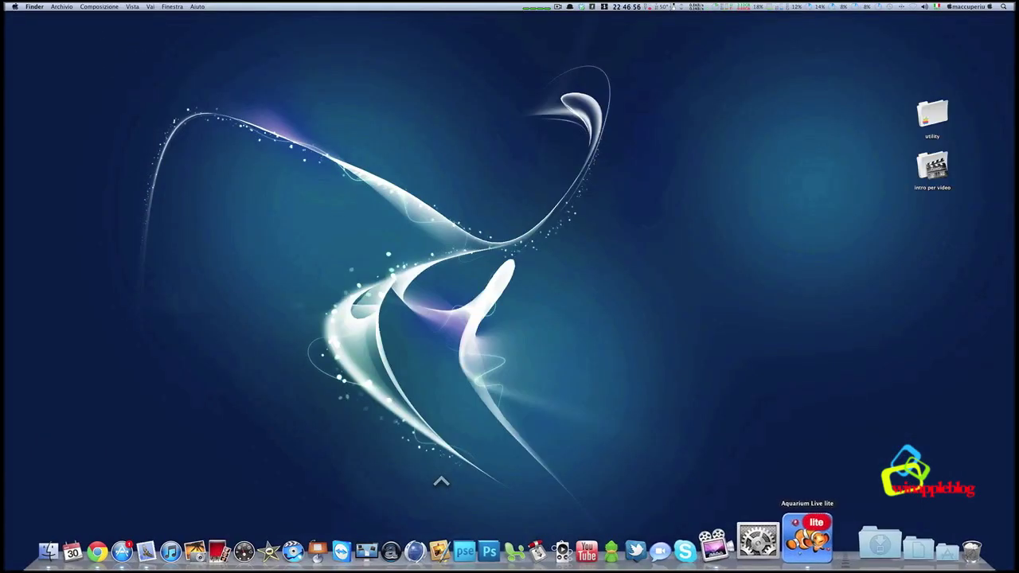
{"action": "right_click", "coordinate": [807, 538]}
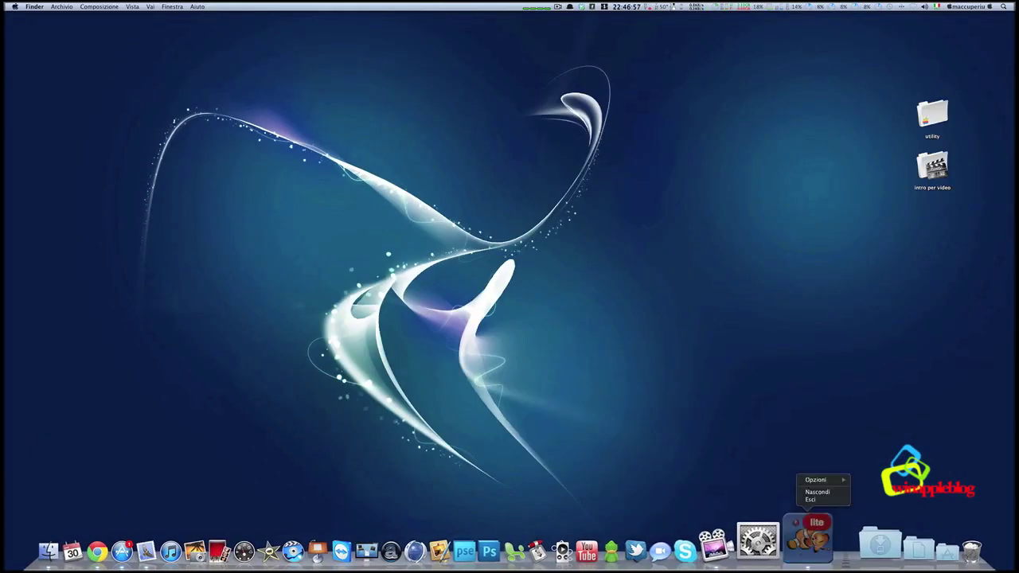
{"action": "key", "text": "Escape"}
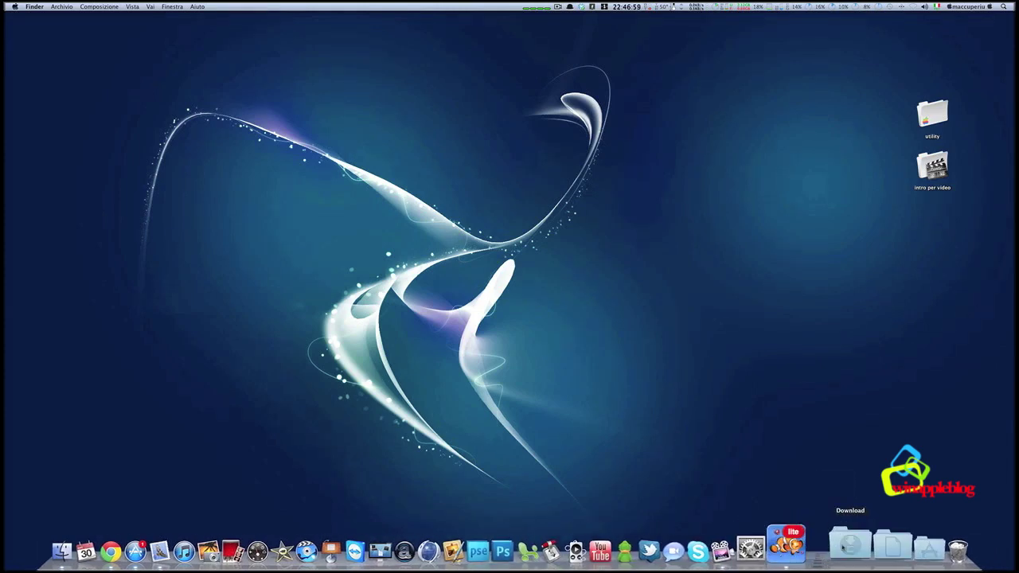
{"action": "right_click", "coordinate": [805, 538]}
{"action": "left_click", "coordinate": [807, 500]}
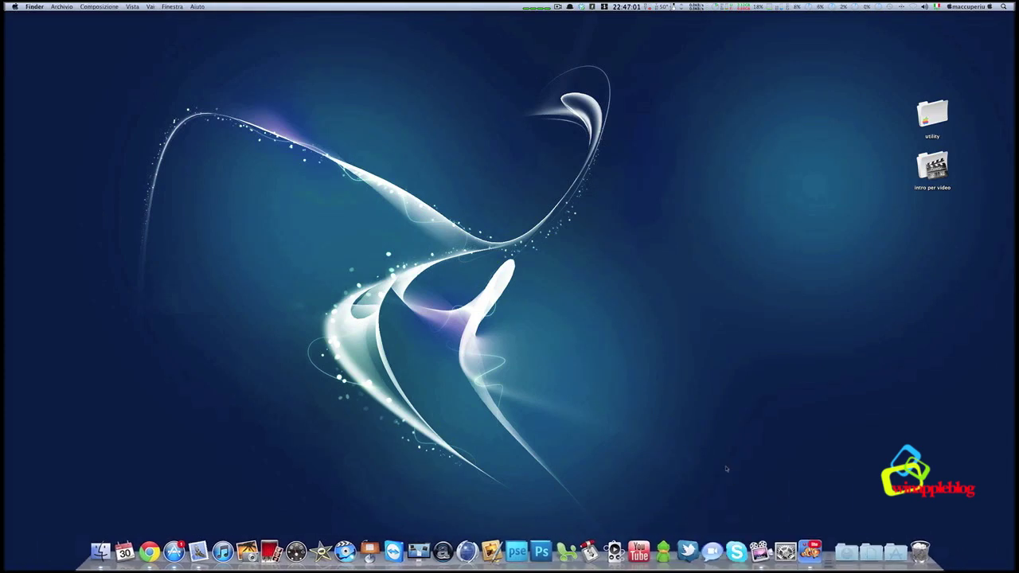
Step: Show the aquarium scene in Aquarium Live lite, and quit the application after leaving the scene
{"action": "left_click", "coordinate": [801, 534]}
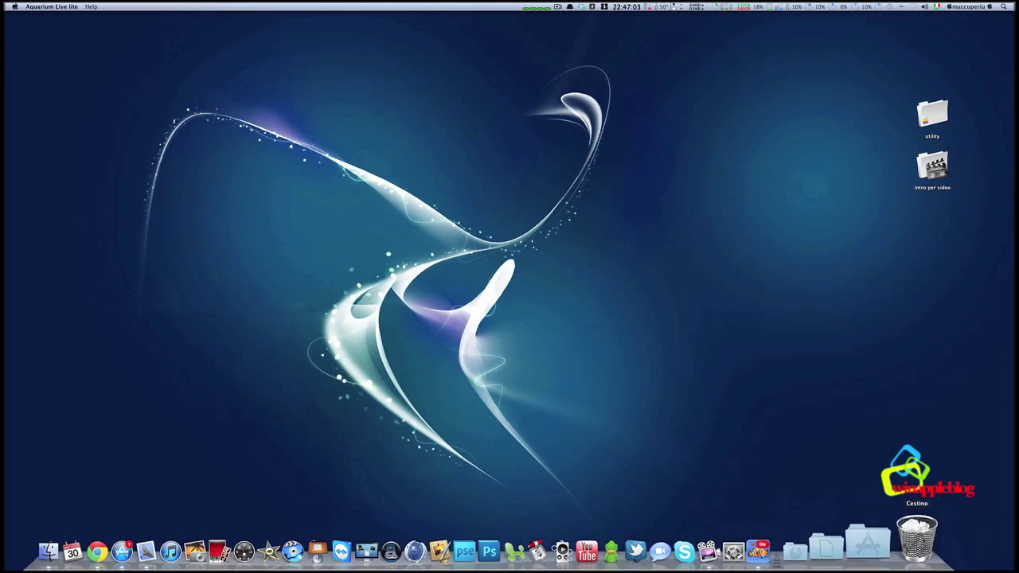
{"action": "left_click", "coordinate": [47, 7]}
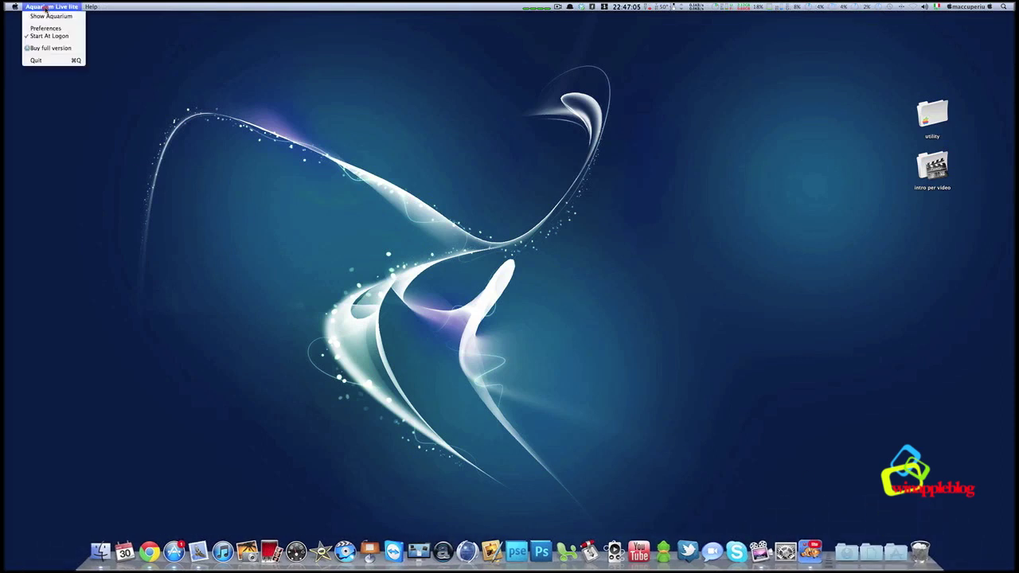
{"action": "left_click", "coordinate": [45, 16]}
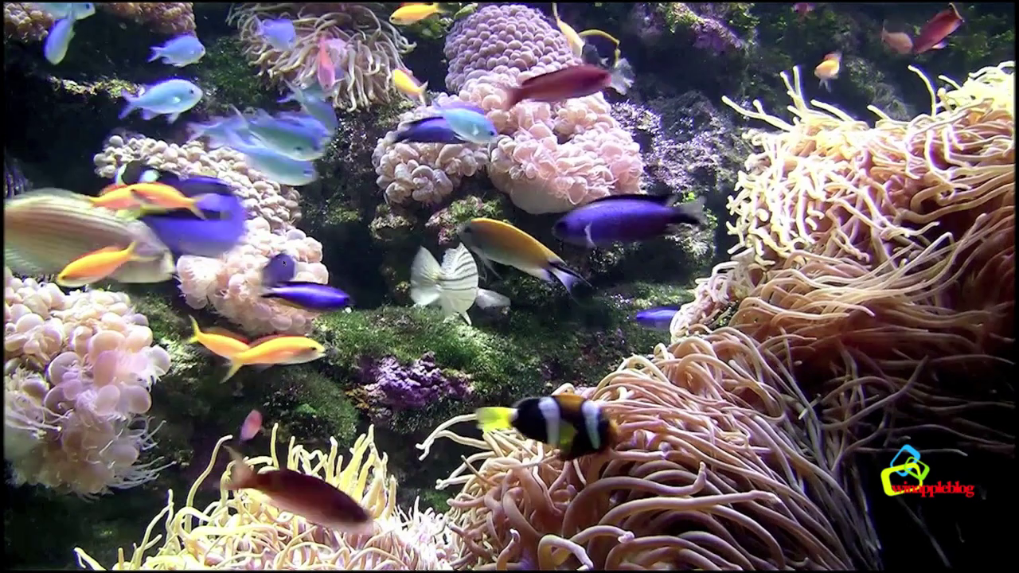
{"action": "key", "text": "Escape"}
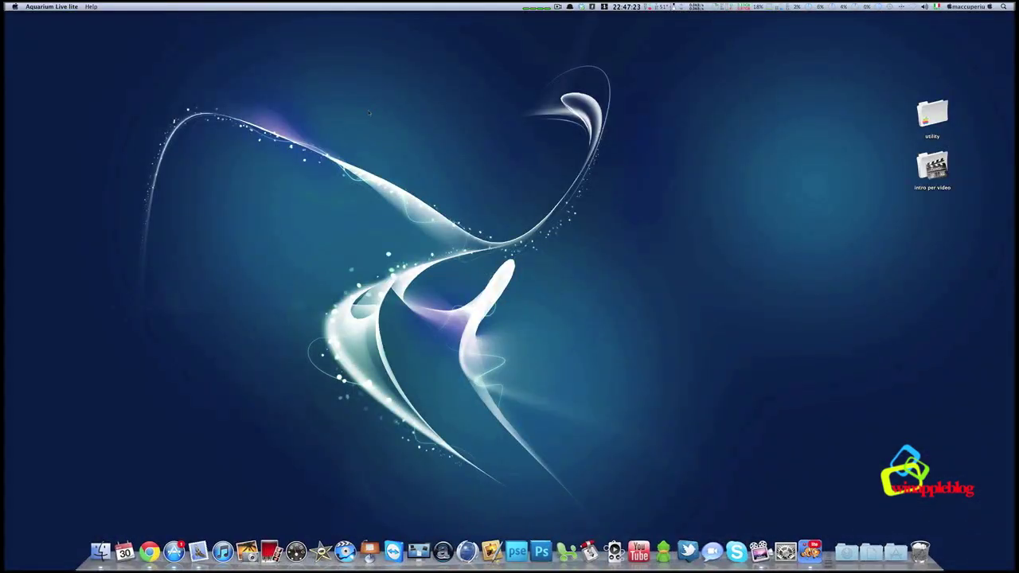
{"action": "key", "text": "super+q"}
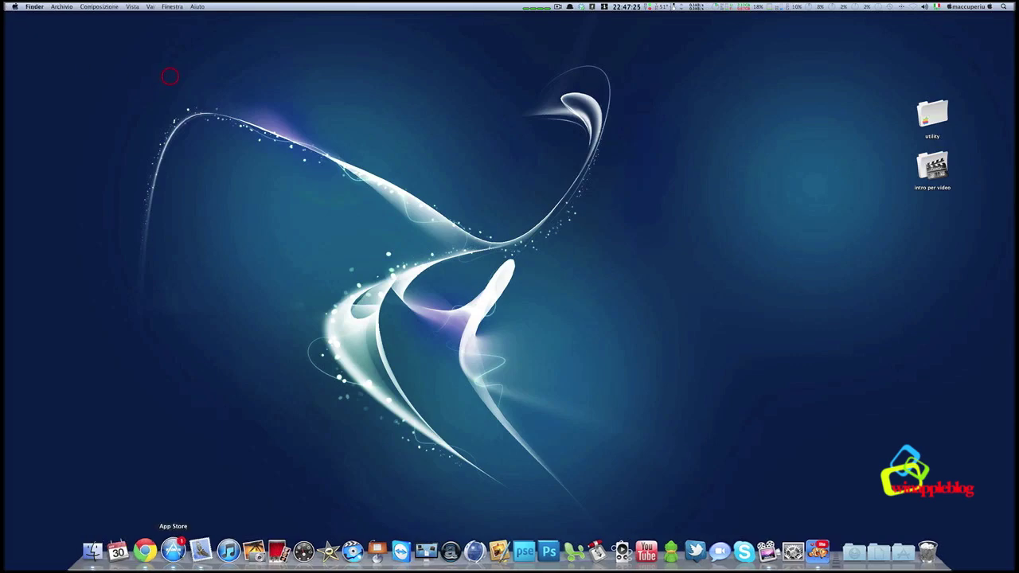
Step: Switch to Mail and open the ISCRIZIONI YOUTUBE mailbox
{"action": "left_click", "coordinate": [192, 542]}
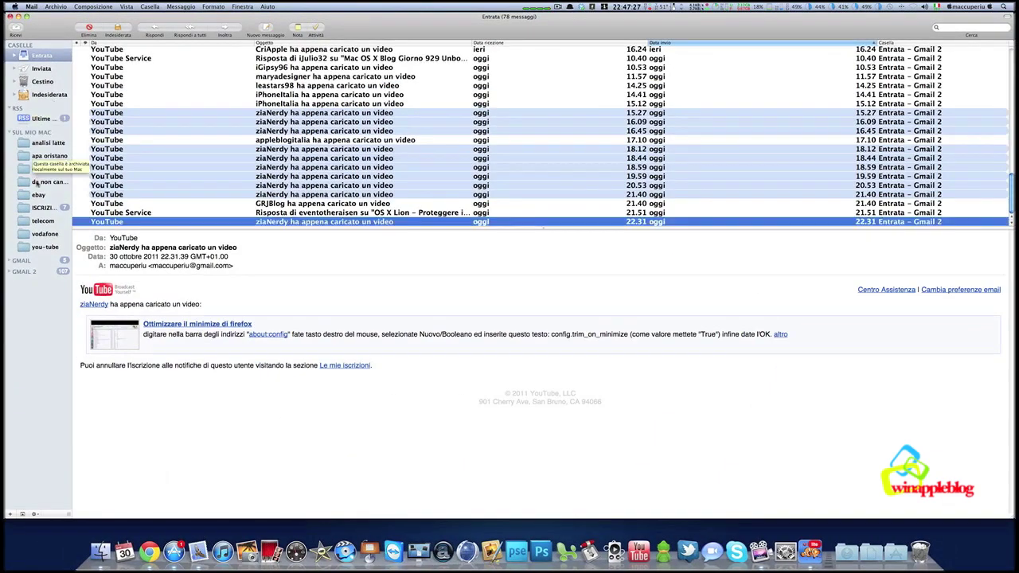
{"action": "left_click", "coordinate": [38, 207]}
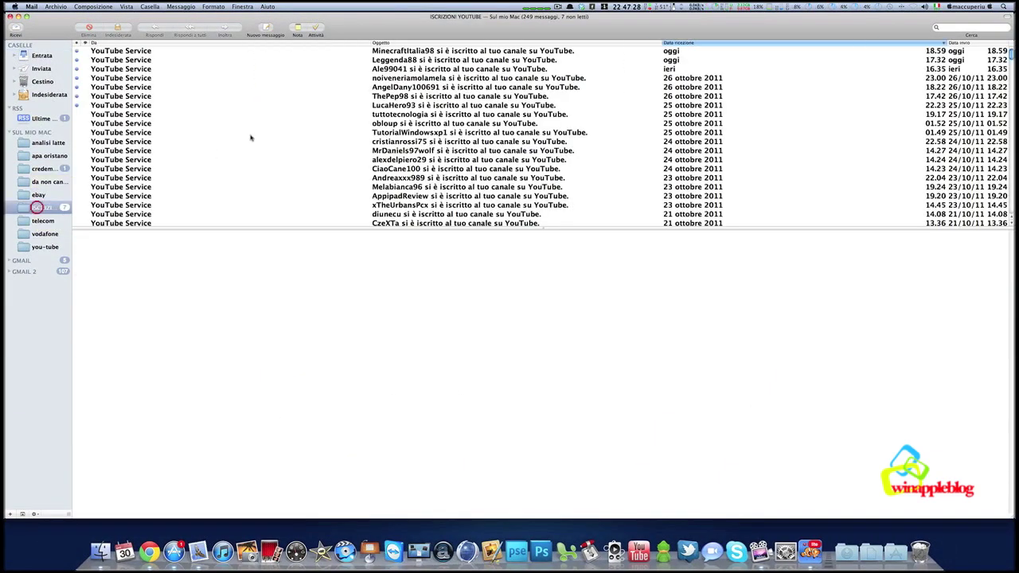
Step: Read the unread YouTube subscription notices one by one, from the newest down to the one received 25 ottobre 2011 at 22.23
{"action": "left_click", "coordinate": [391, 52]}
{"action": "left_click", "coordinate": [392, 62]}
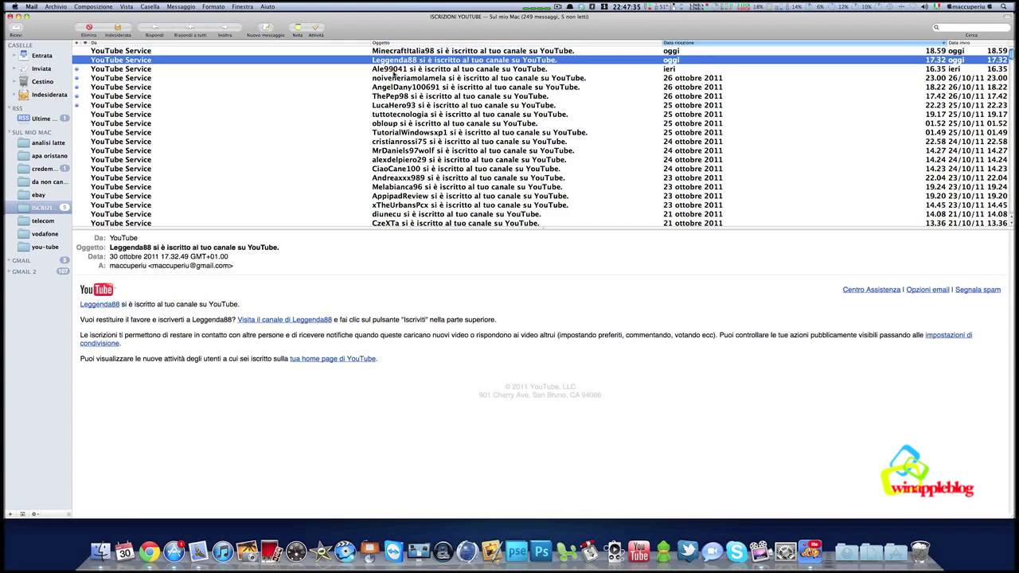
{"action": "left_click", "coordinate": [391, 70]}
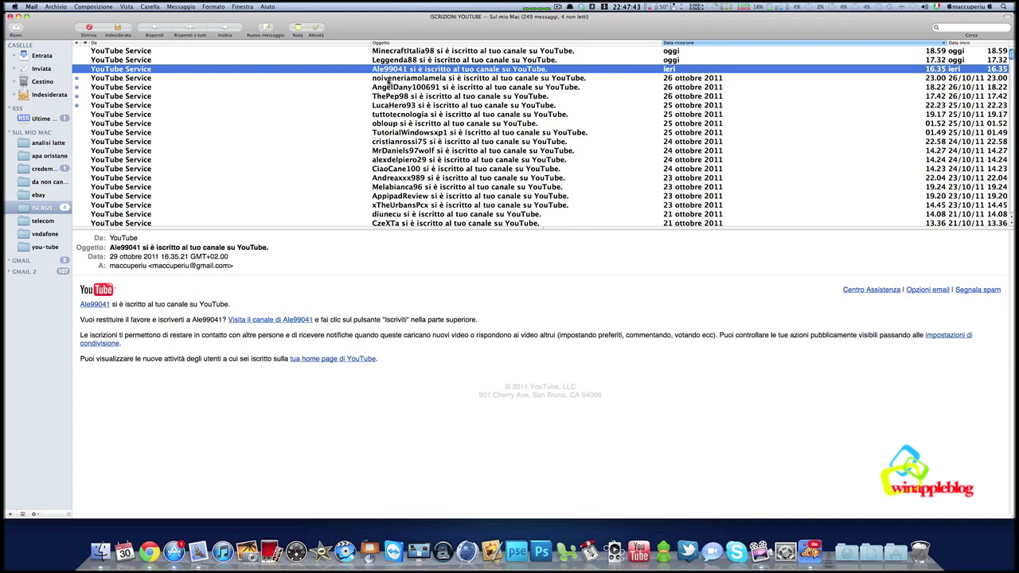
{"action": "left_click", "coordinate": [388, 79]}
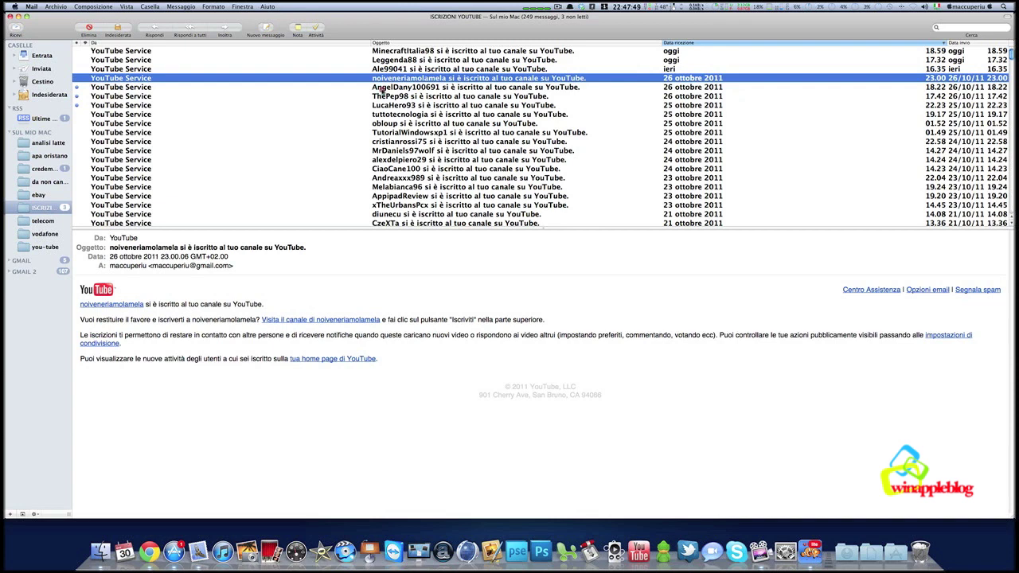
{"action": "left_click", "coordinate": [383, 89]}
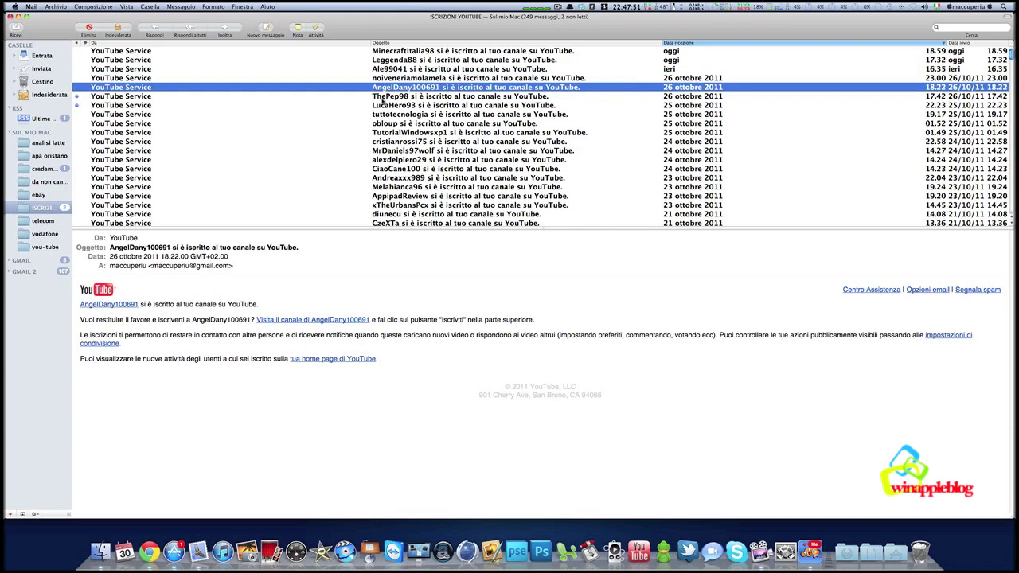
{"action": "left_click", "coordinate": [383, 97]}
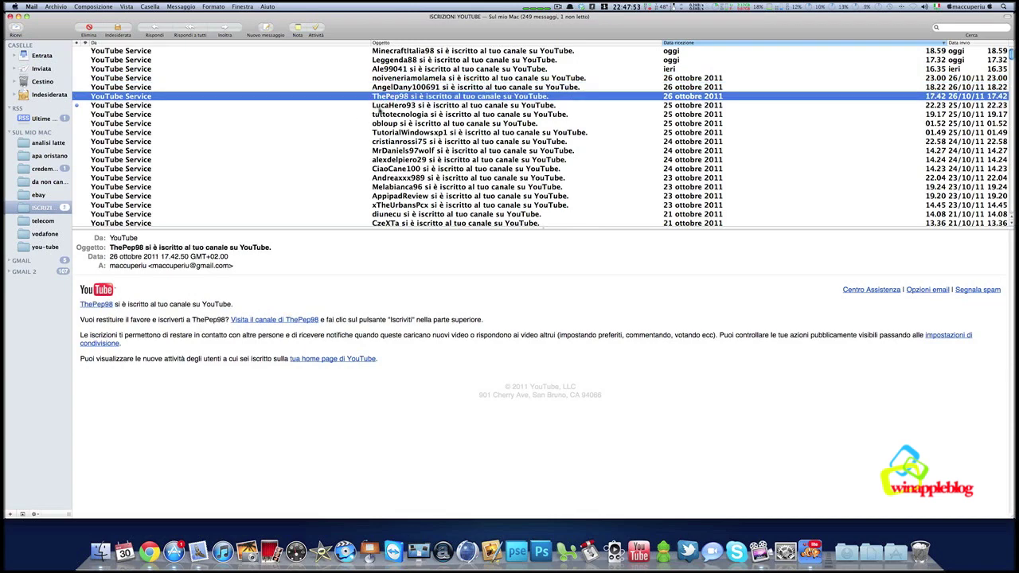
{"action": "left_click", "coordinate": [383, 106]}
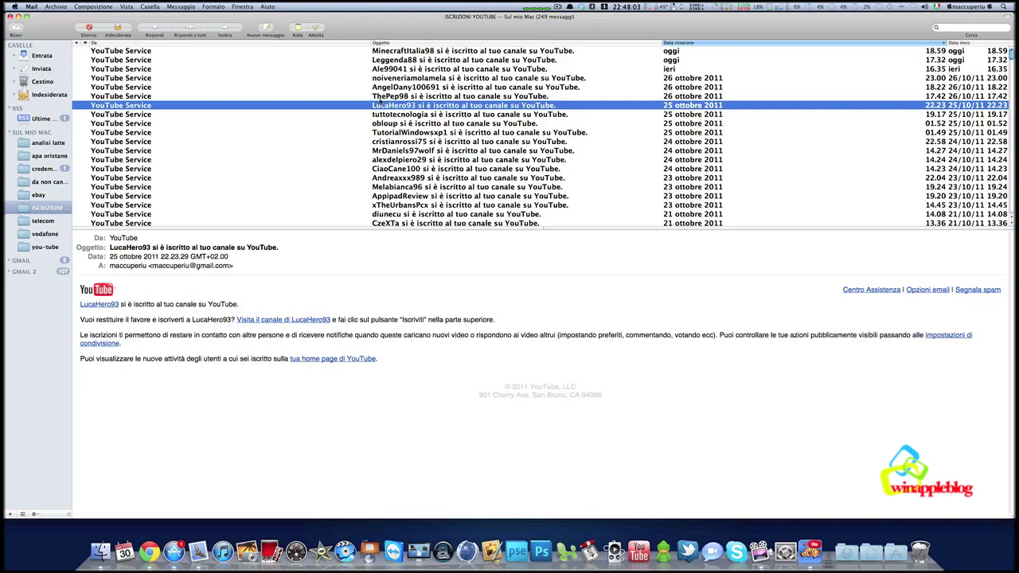
Step: Show the overview of all desktop spaces and switch from the Mail space to the empty space next to it
{"action": "key", "text": "F8"}
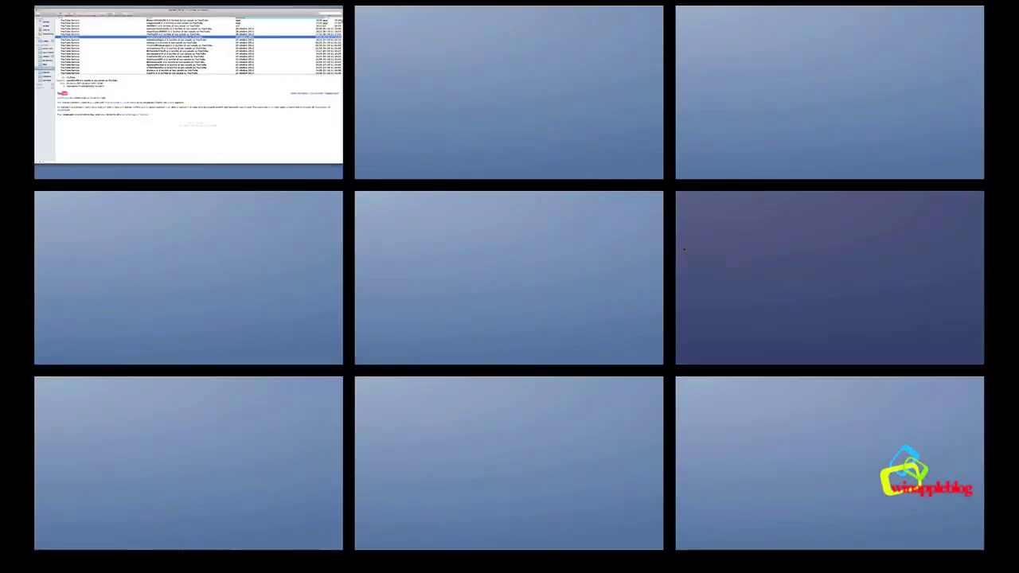
{"action": "left_click", "coordinate": [554, 104]}
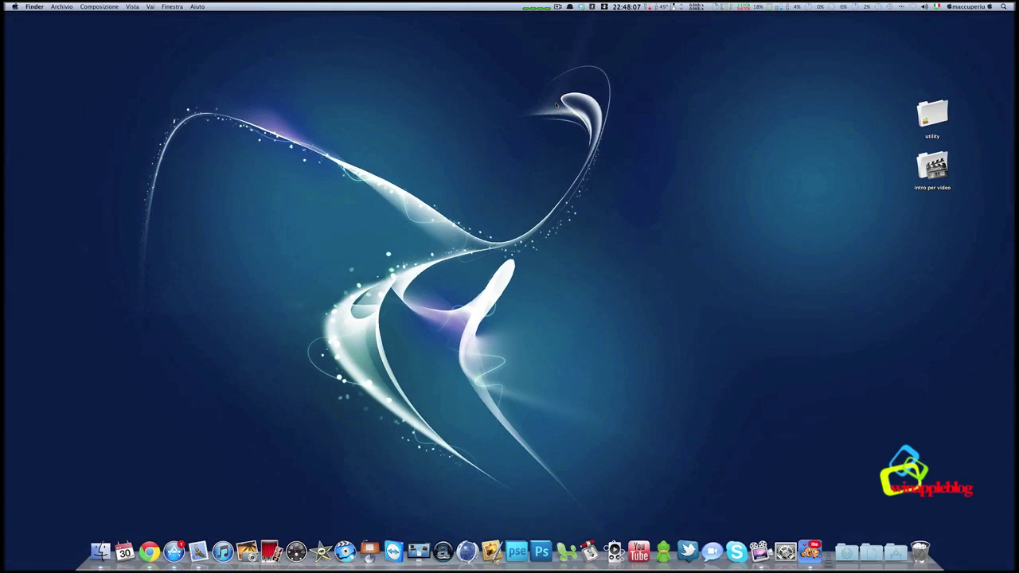